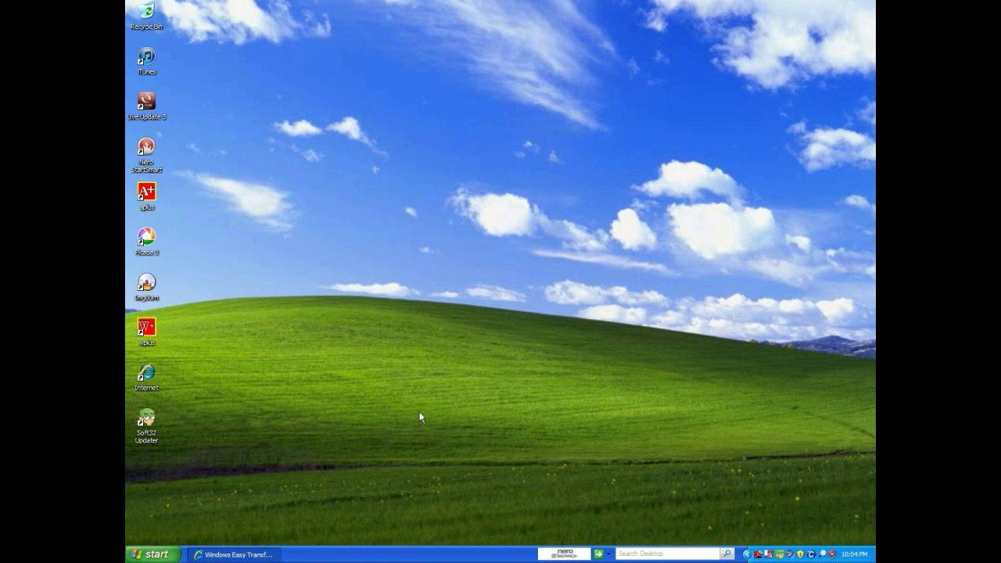
Minimize the browser and launch Windows Easy Transfer for Windows 7 from All Programs
{"action": "left_click", "coordinate": [234, 554]}
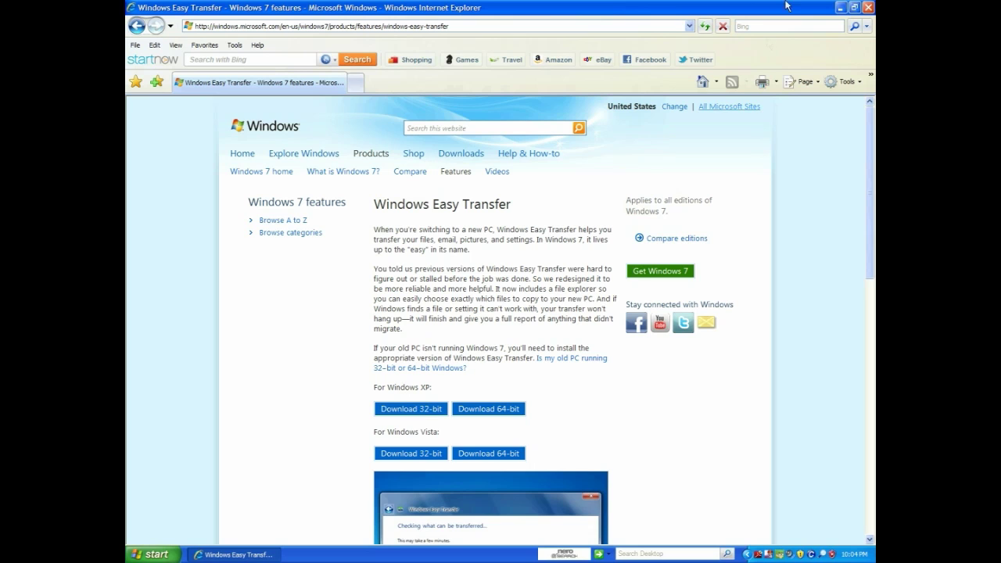
{"action": "left_click", "coordinate": [840, 9]}
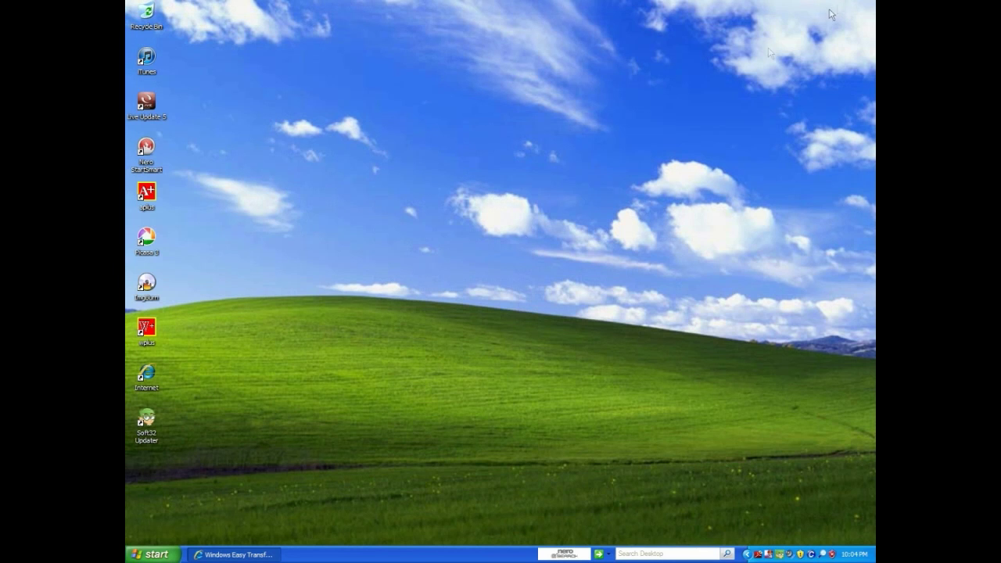
{"action": "left_click", "coordinate": [150, 557]}
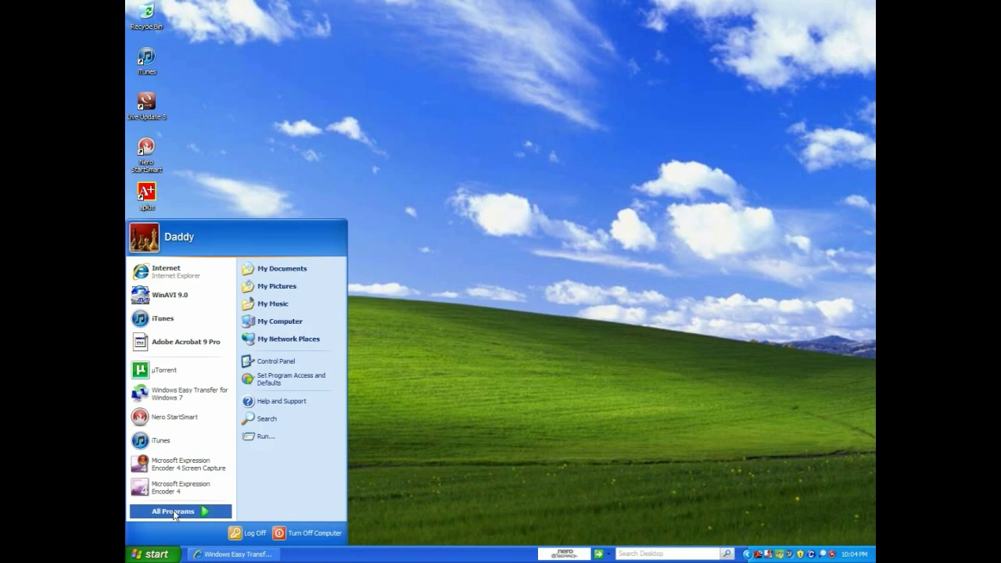
{"action": "left_click", "coordinate": [174, 512]}
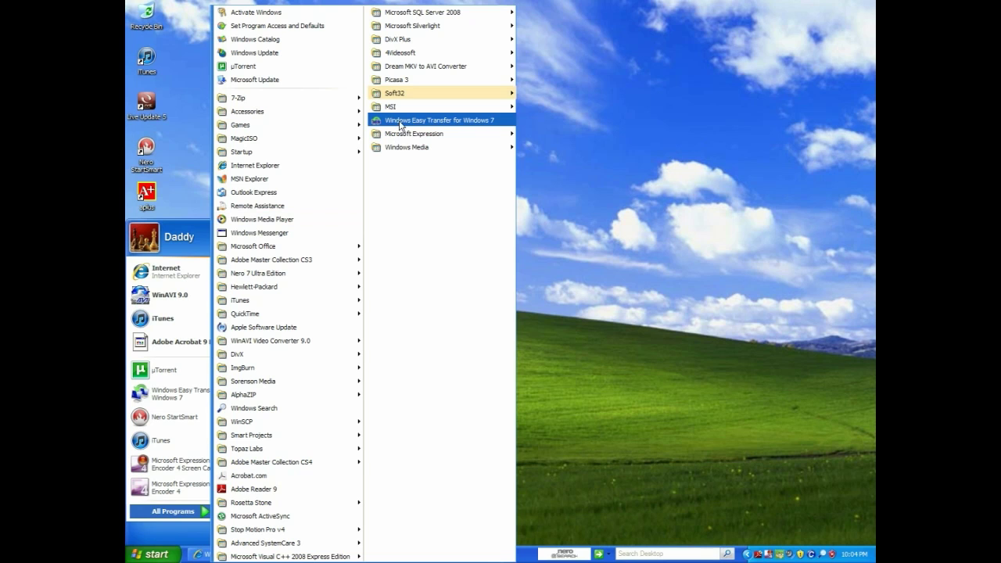
{"action": "left_click", "coordinate": [401, 122]}
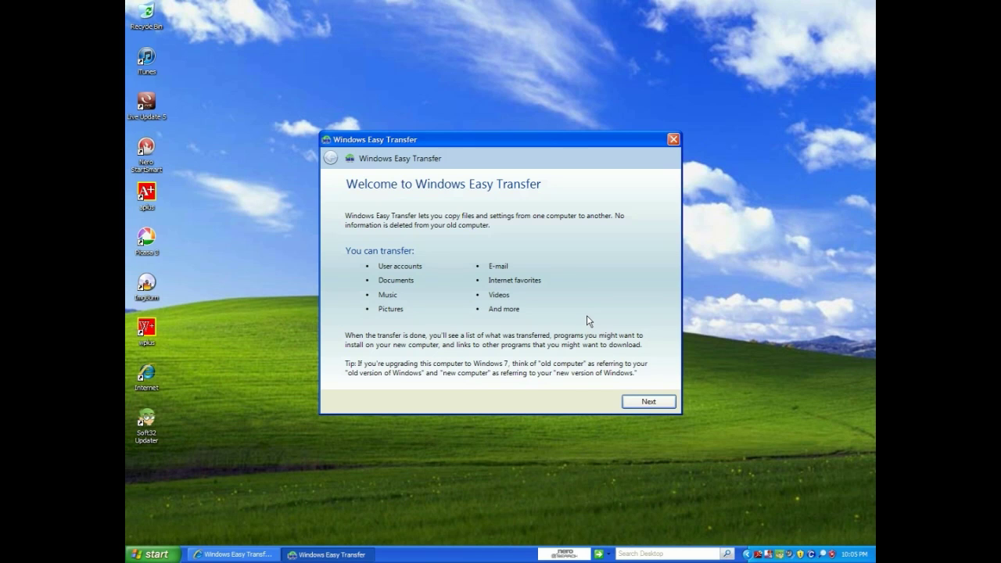
Choose transfer via external hard disk or USB flash drive, identifying this as the old computer
{"action": "left_click", "coordinate": [661, 403]}
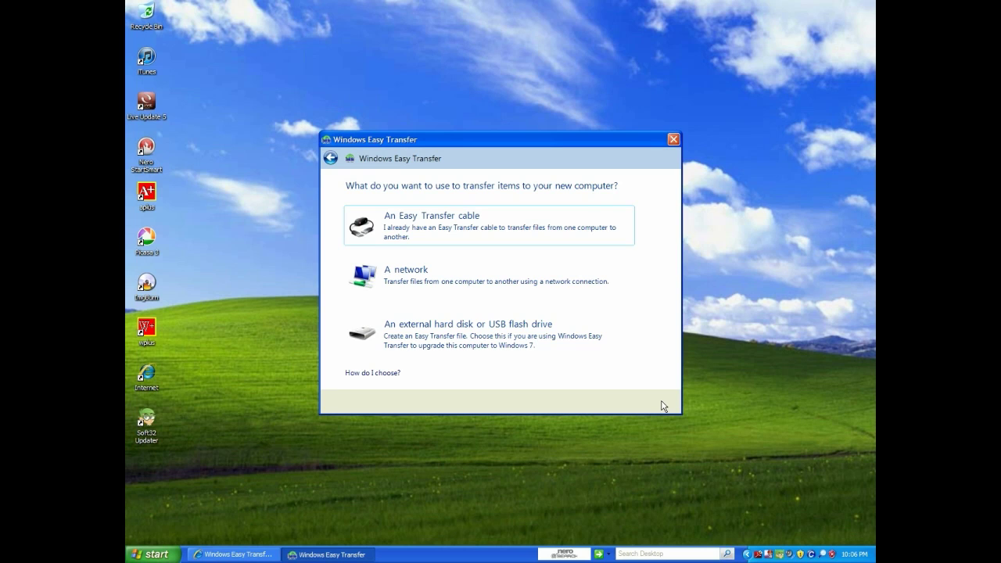
{"action": "left_click", "coordinate": [469, 334]}
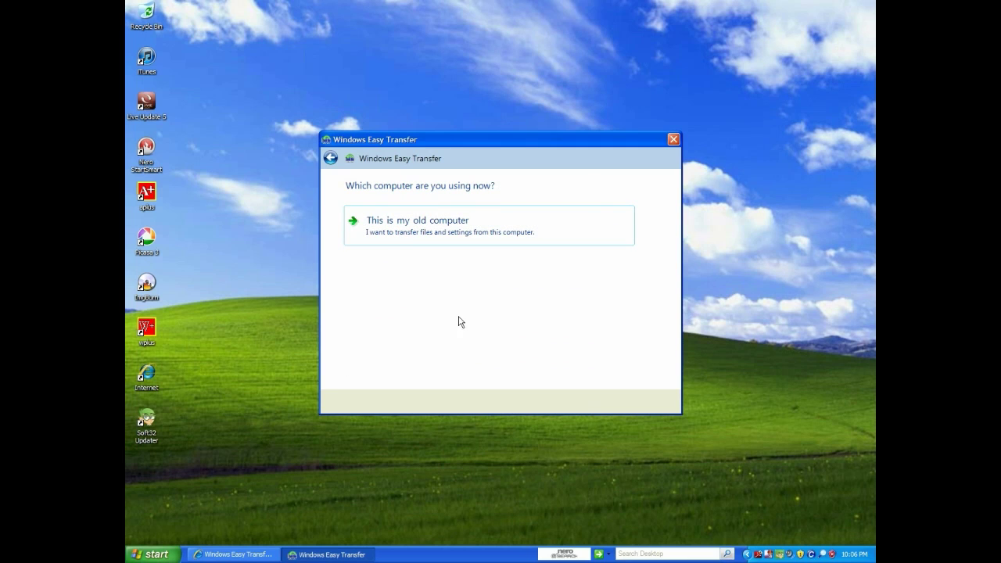
{"action": "left_click", "coordinate": [442, 236]}
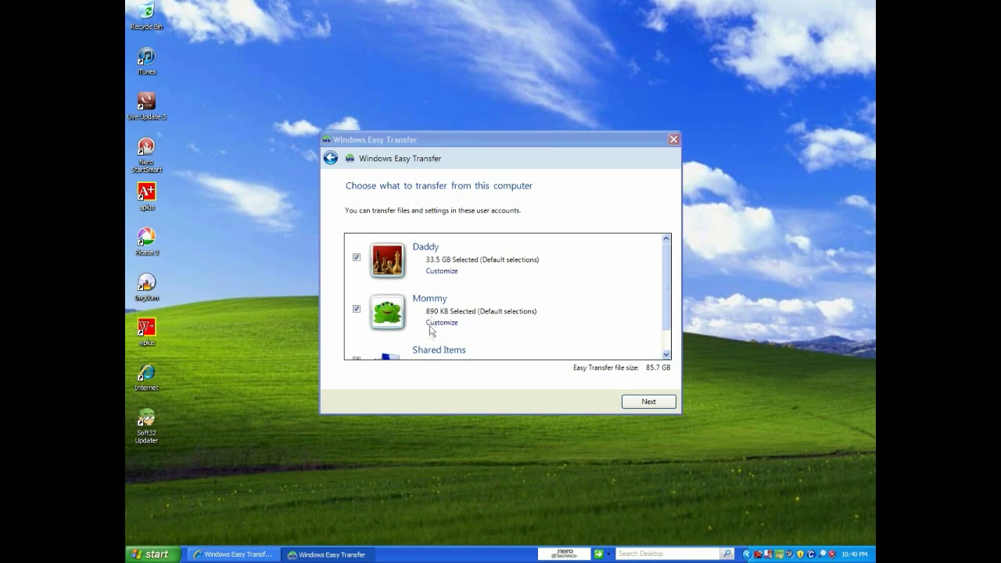
Exclude the 33.5 GB account and Shared Items, keeping only the 890 KB account, and continue
{"action": "left_click", "coordinate": [666, 354]}
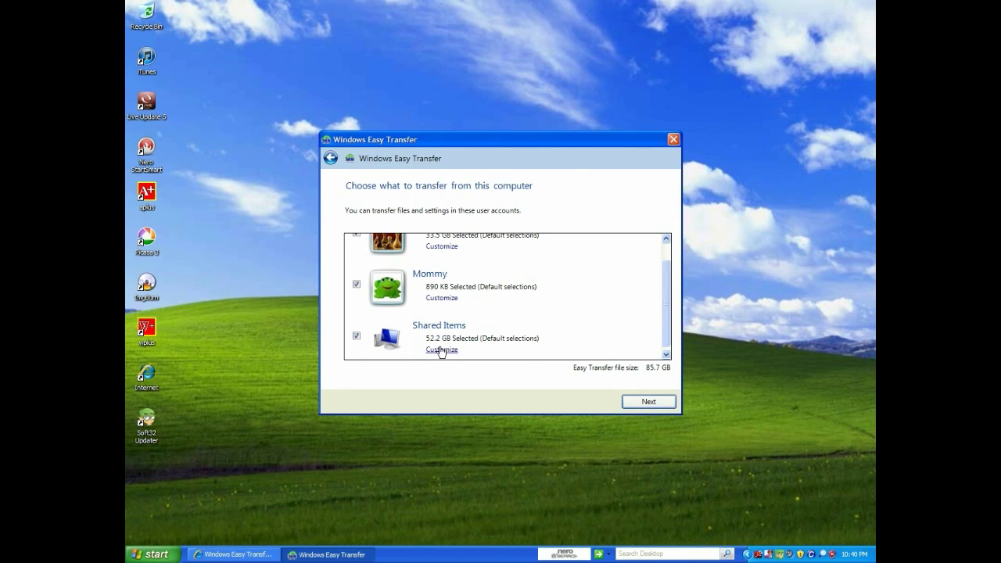
{"action": "left_click", "coordinate": [666, 237]}
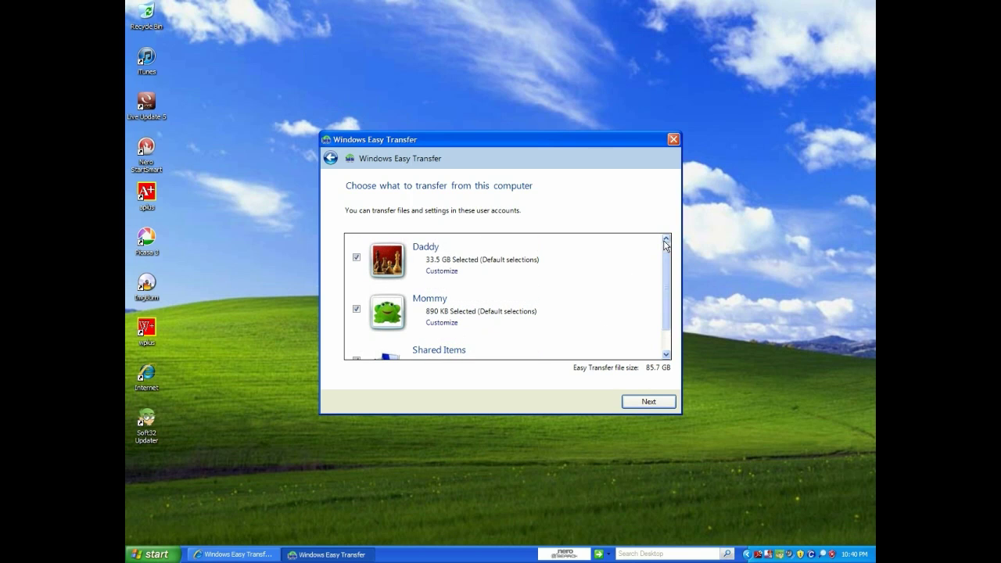
{"action": "left_click", "coordinate": [358, 258]}
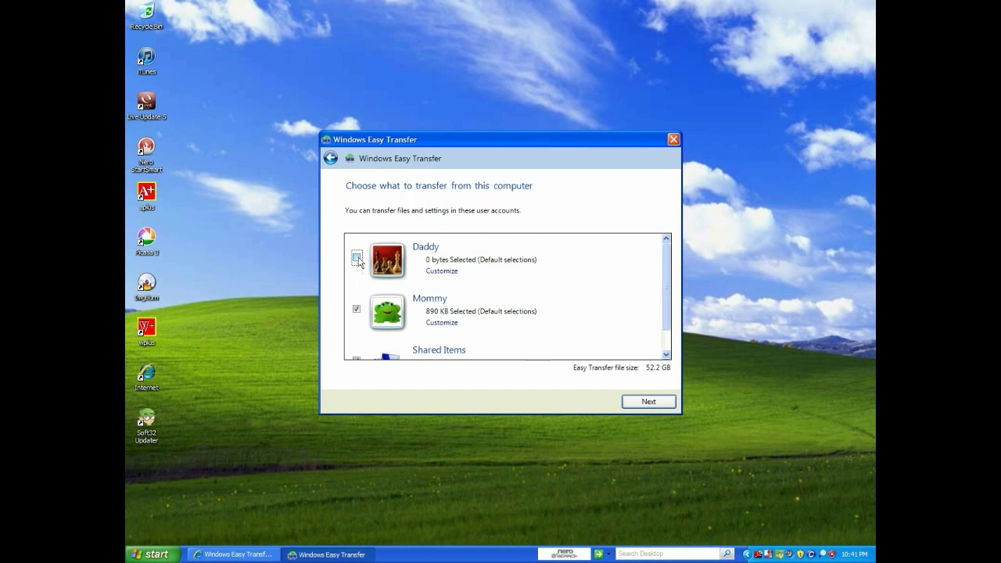
{"action": "scroll", "coordinate": [375, 297], "scroll_direction": "down", "scroll_amount": 1}
{"action": "left_click", "coordinate": [356, 332]}
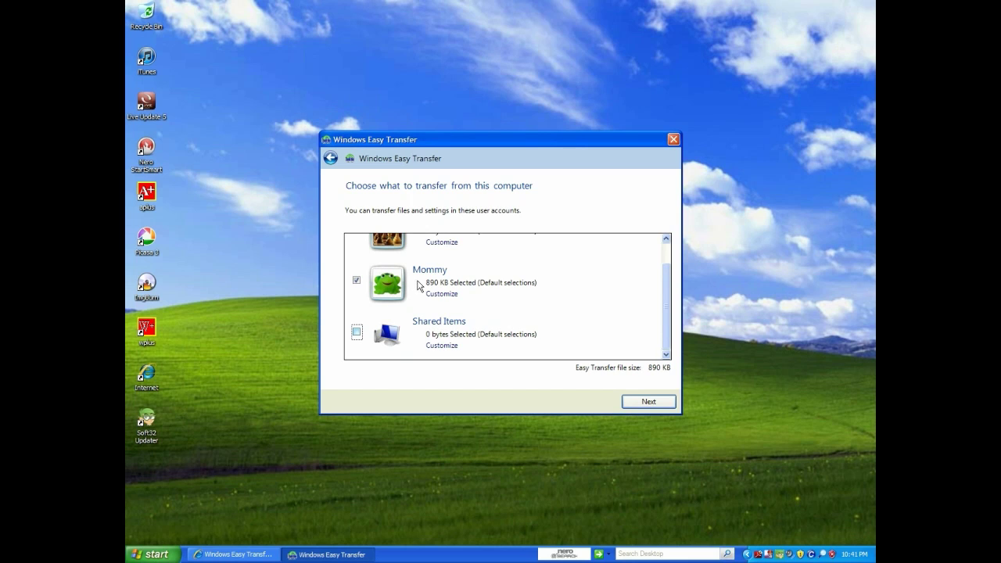
{"action": "left_click", "coordinate": [645, 403]}
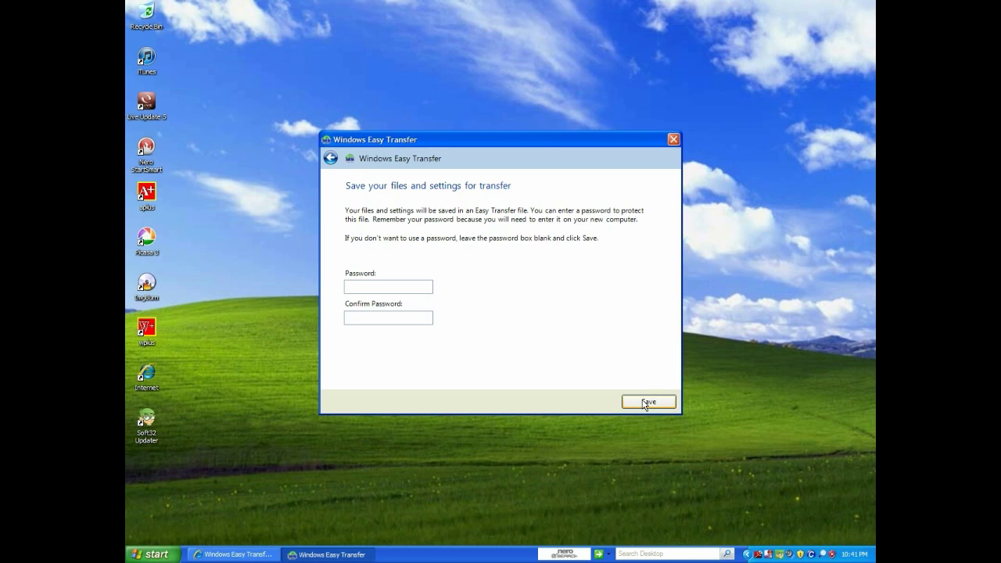
Save the transfer file with no password to Volume_1 on the G: drive, replacing the existing file
{"action": "left_click", "coordinate": [645, 403]}
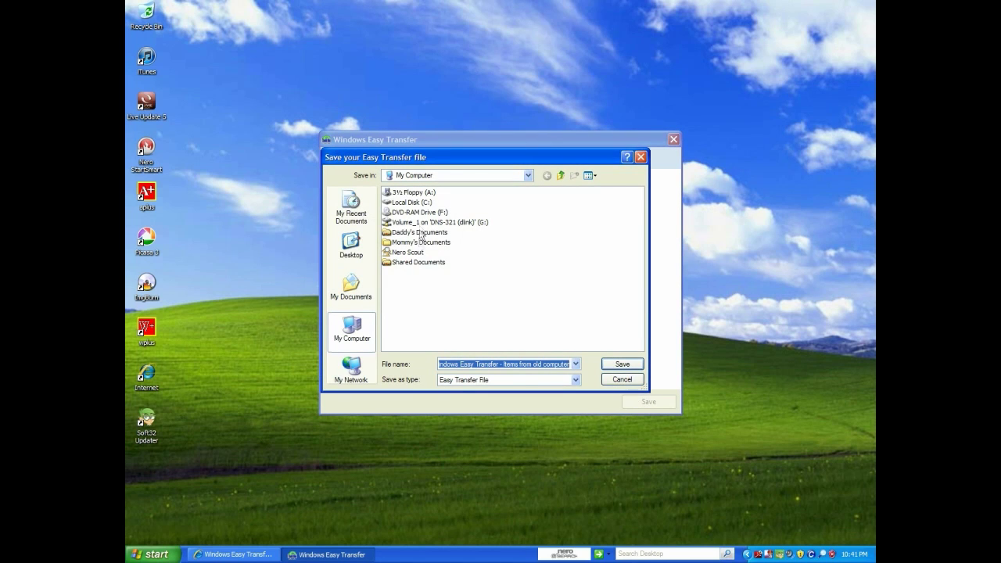
{"action": "double_click", "coordinate": [418, 223]}
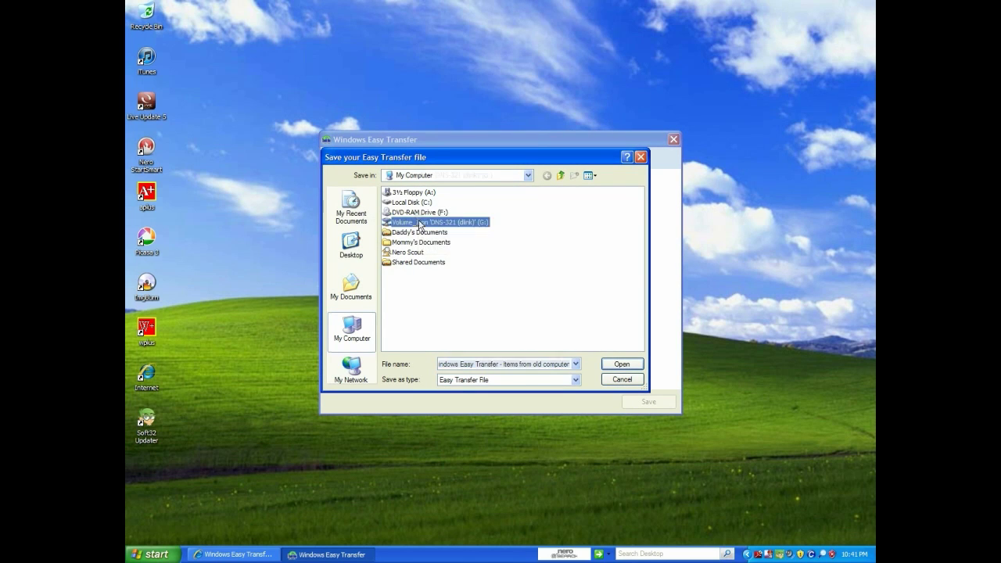
{"action": "left_click", "coordinate": [631, 364]}
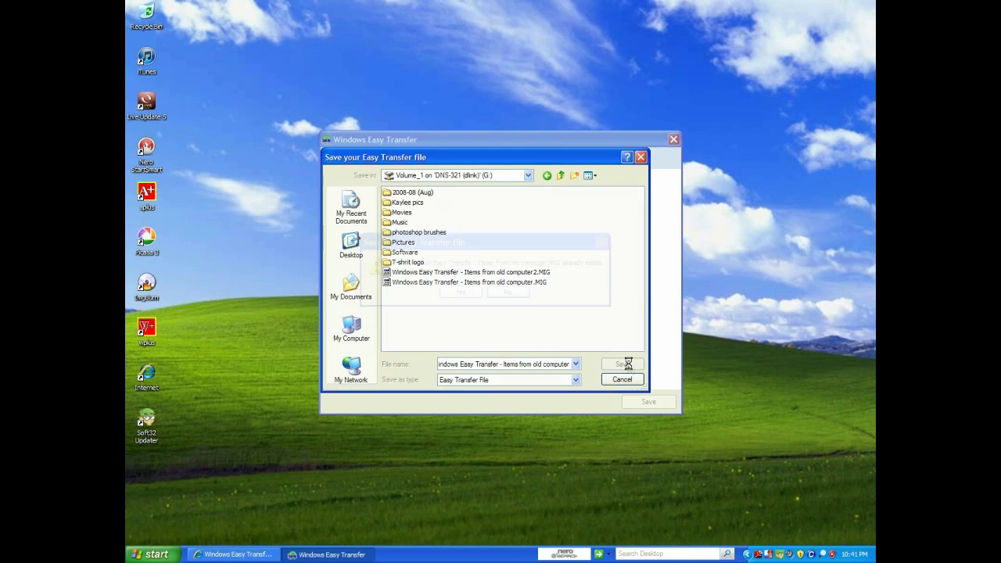
{"action": "left_click", "coordinate": [470, 293]}
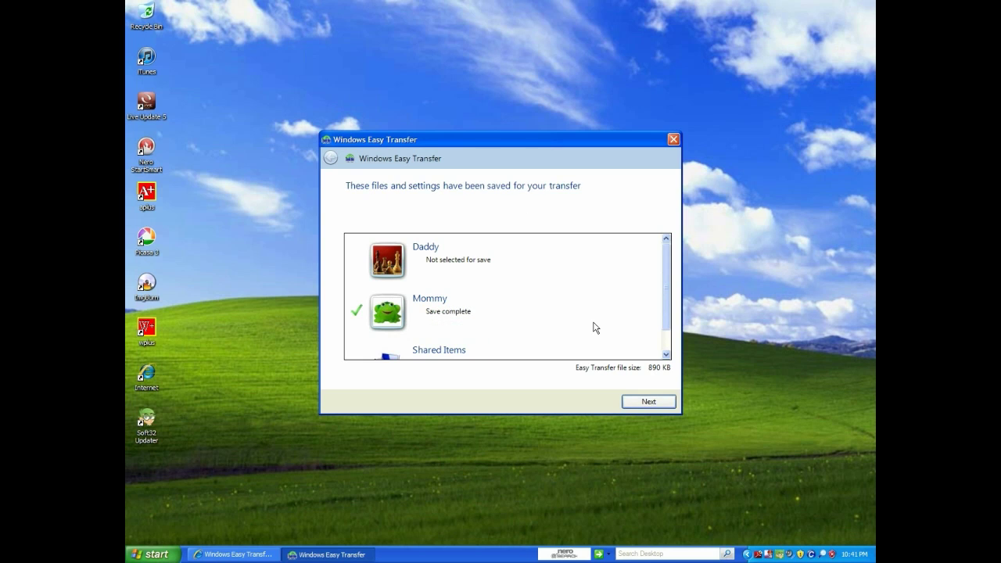
Step through the saved-files summary and completion pages, then close Windows Easy Transfer
{"action": "left_click", "coordinate": [650, 403]}
{"action": "left_click", "coordinate": [650, 402]}
{"action": "left_click", "coordinate": [652, 402]}
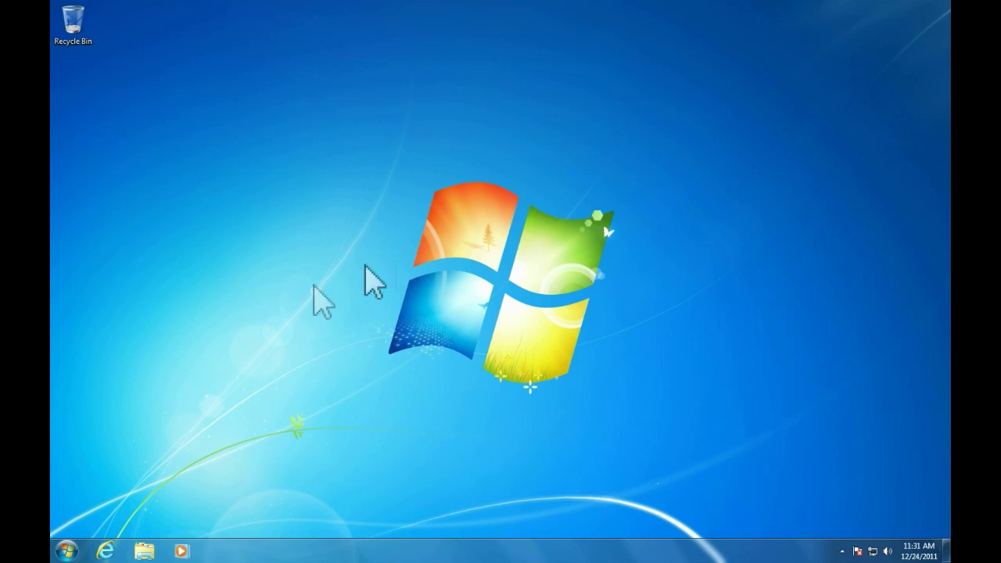
Search 'windows' in the Windows 7 Start menu and launch Windows Easy Transfer from the results
{"action": "left_click", "coordinate": [67, 551]}
{"action": "left_click", "coordinate": [86, 519]}
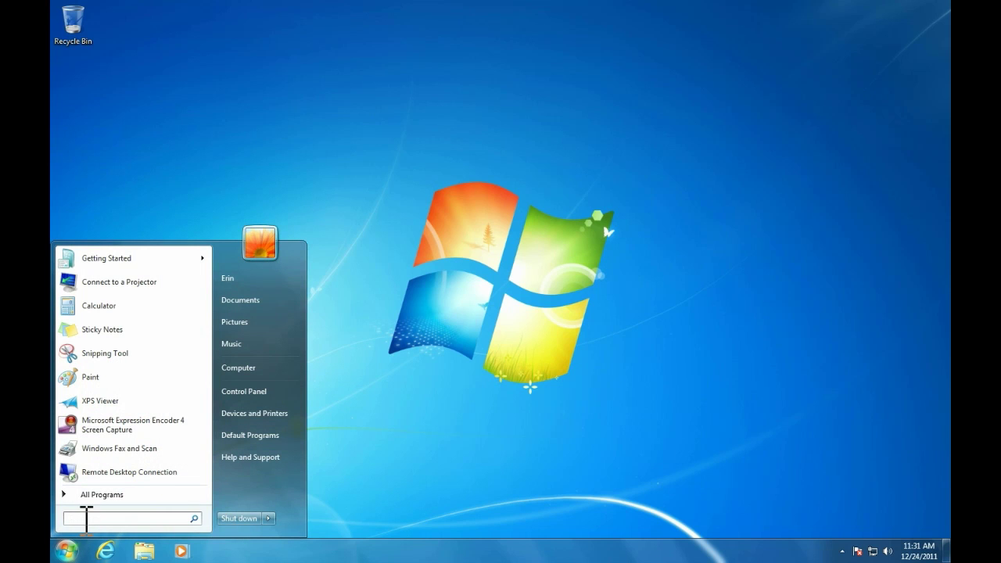
{"action": "type", "text": "win"}
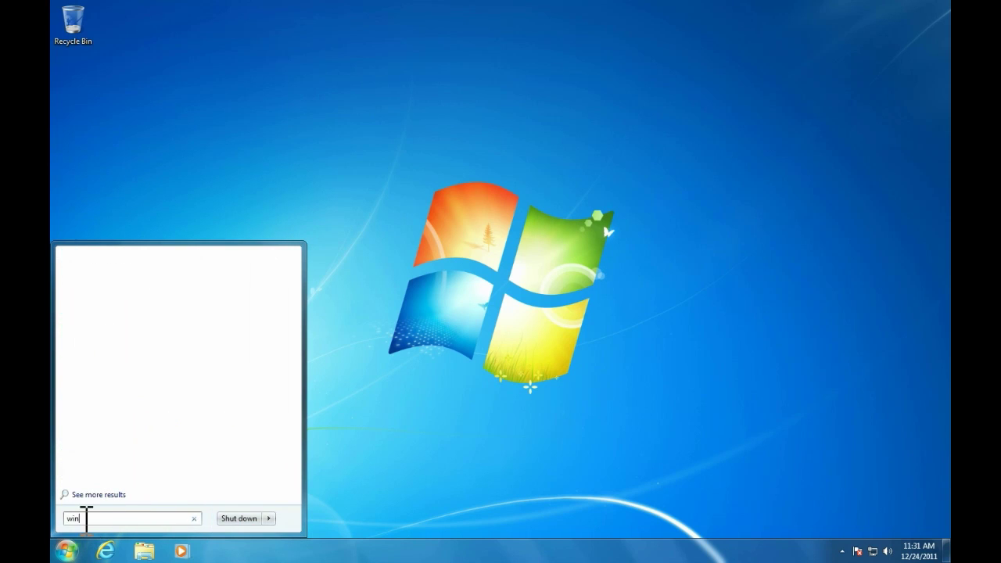
{"action": "type", "text": "dows"}
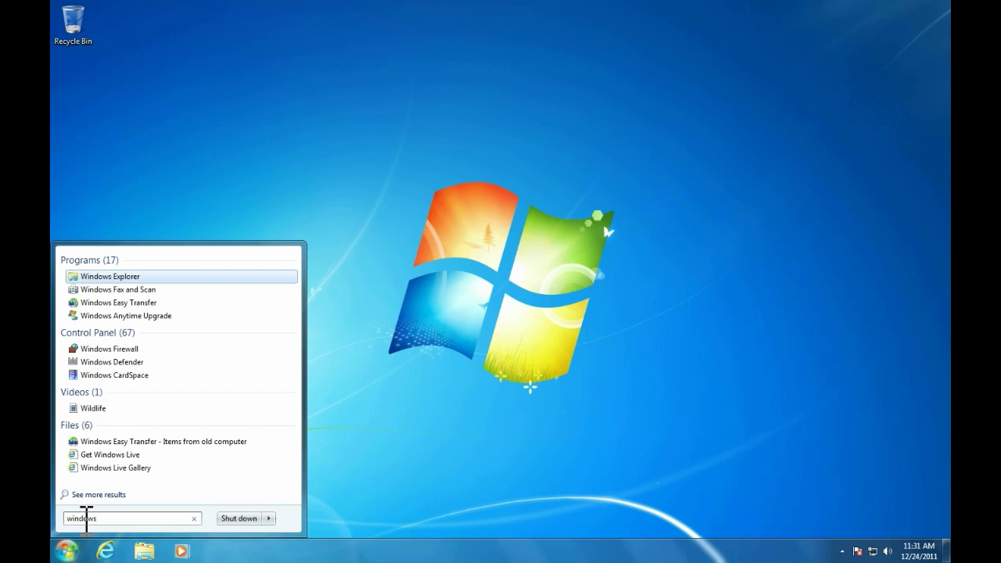
{"action": "left_click", "coordinate": [119, 305]}
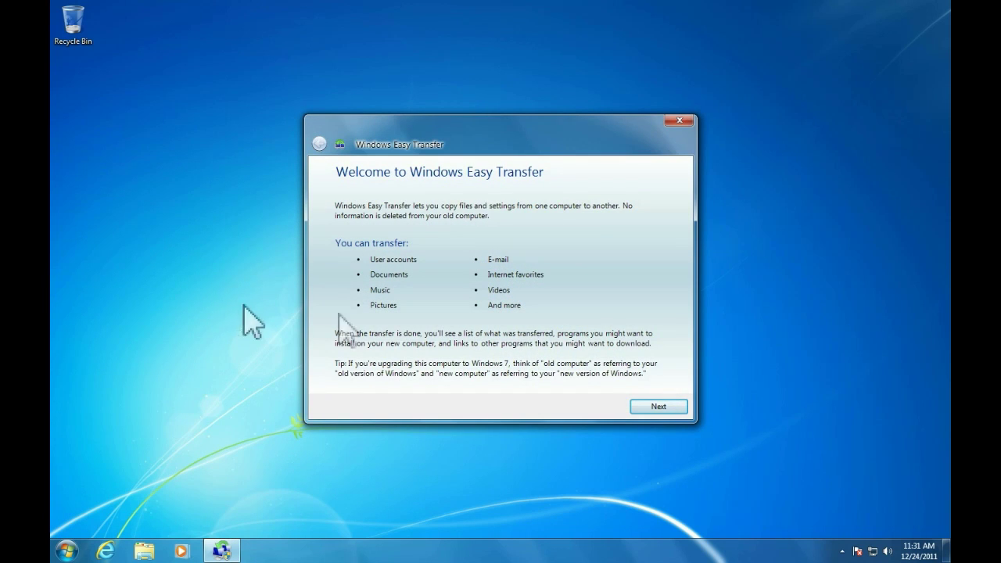
Choose external hard disk or USB flash drive, mark this as the new computer, and confirm files were already saved
{"action": "left_click", "coordinate": [659, 407]}
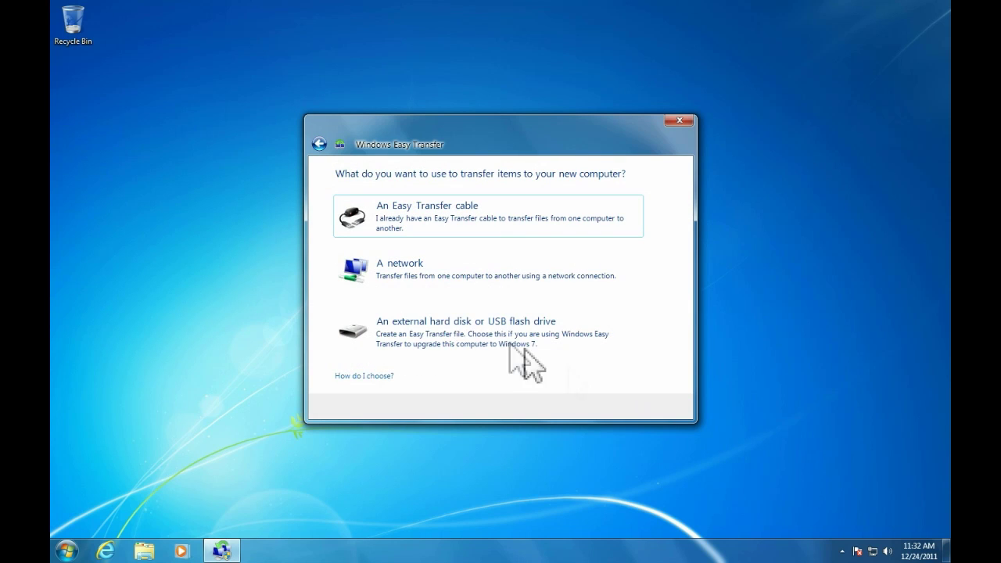
{"action": "left_click", "coordinate": [465, 335]}
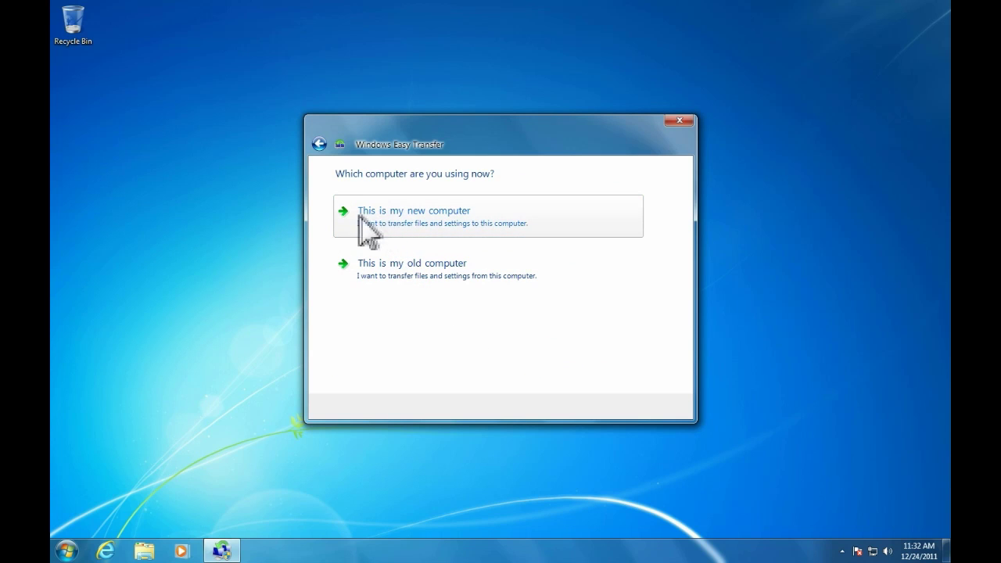
{"action": "left_click", "coordinate": [464, 216]}
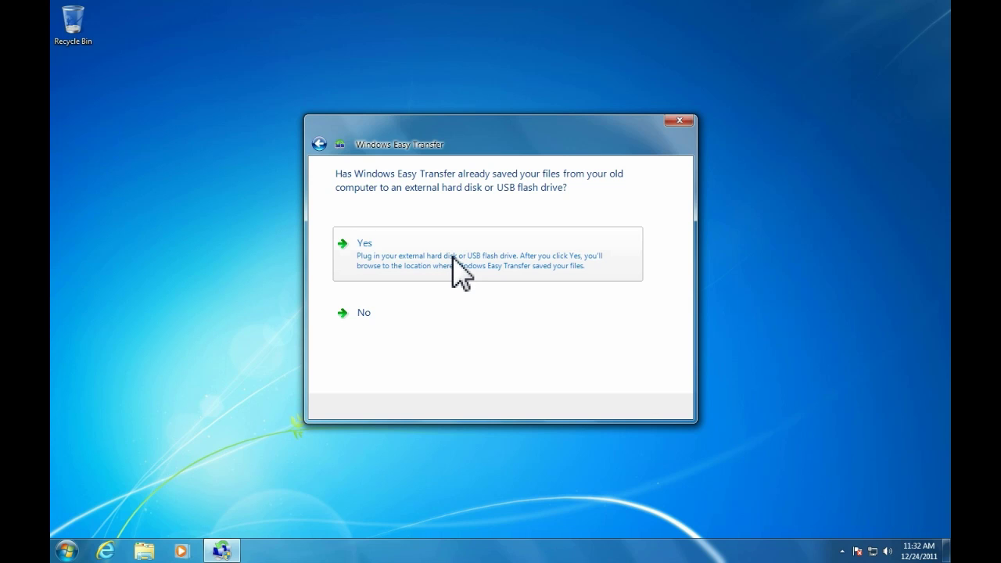
{"action": "left_click", "coordinate": [452, 257]}
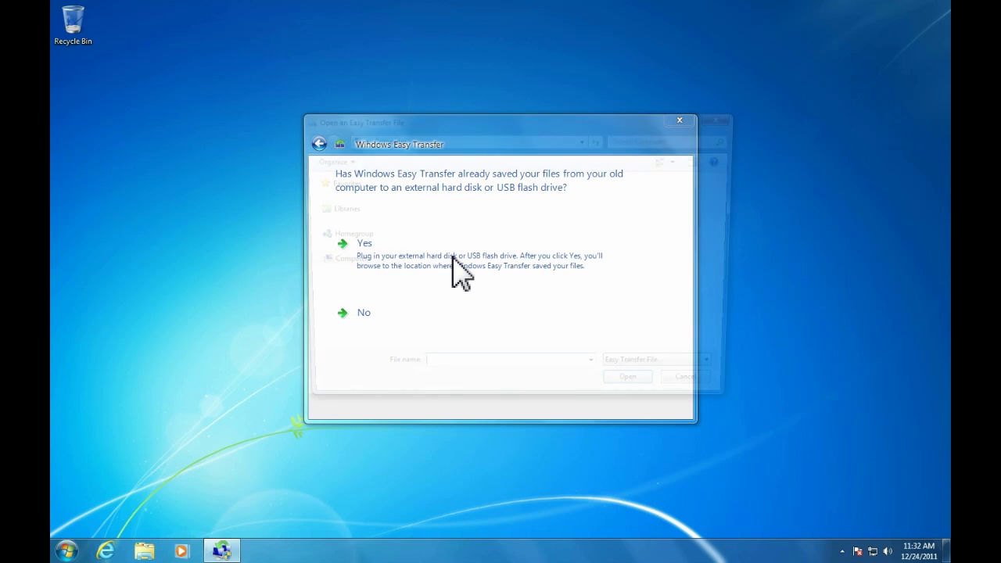
Open the 'Windows Easy Transfer - Items from old computer' file on Volume_1 (Z:)
{"action": "double_click", "coordinate": [440, 306]}
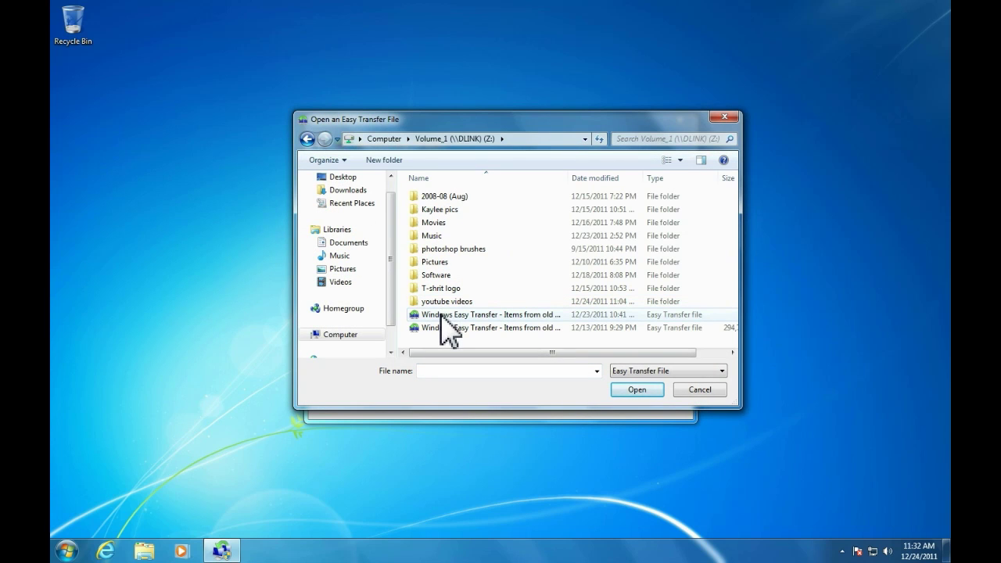
{"action": "left_click", "coordinate": [442, 315]}
{"action": "double_click", "coordinate": [442, 315]}
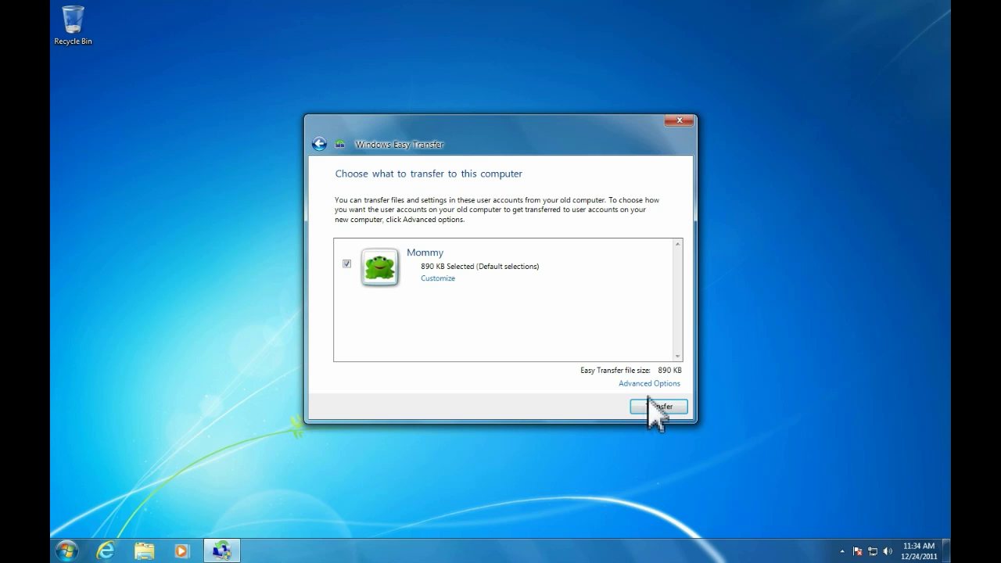
Start transferring the 890 KB account onto this Windows 7 computer
{"action": "left_click", "coordinate": [655, 407]}
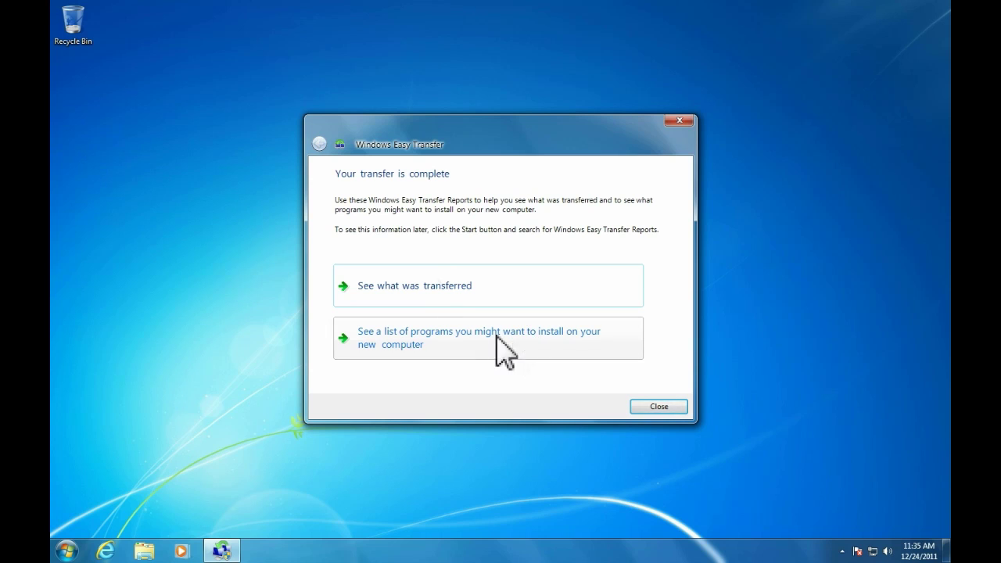
Review the transferred-items report and the Program report, then close the Reports window and the wizard
{"action": "left_click", "coordinate": [437, 282]}
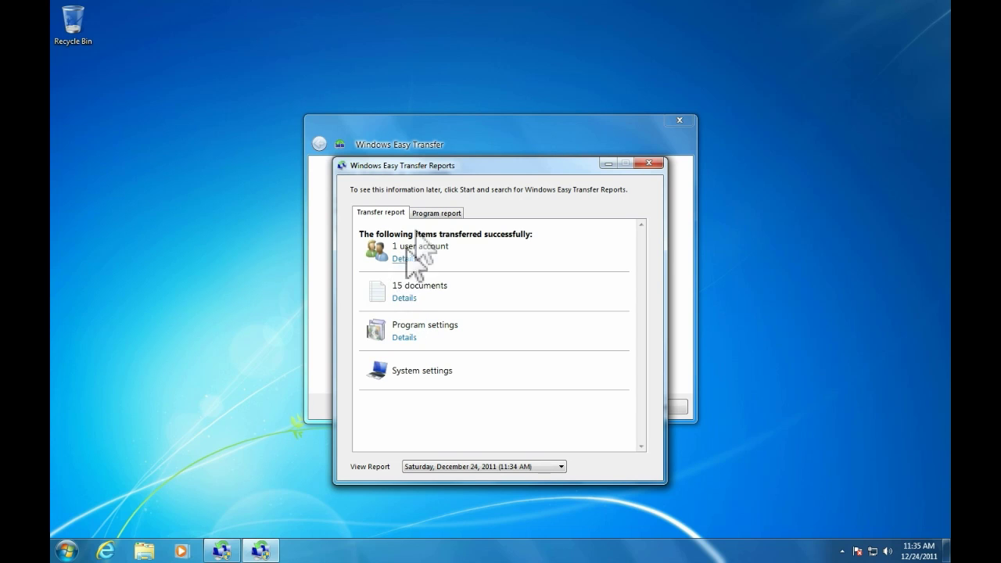
{"action": "left_click", "coordinate": [436, 215]}
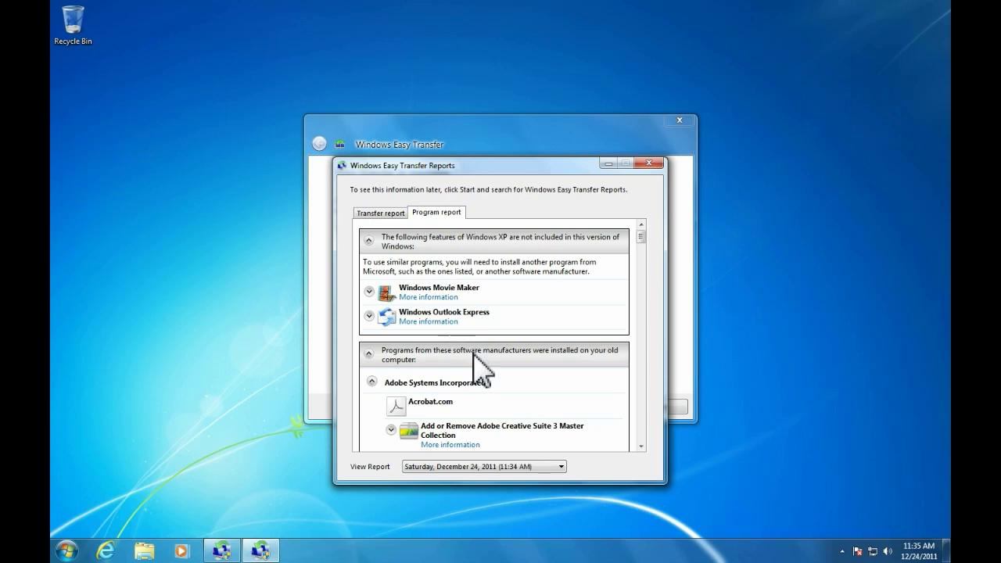
{"action": "left_click", "coordinate": [641, 446]}
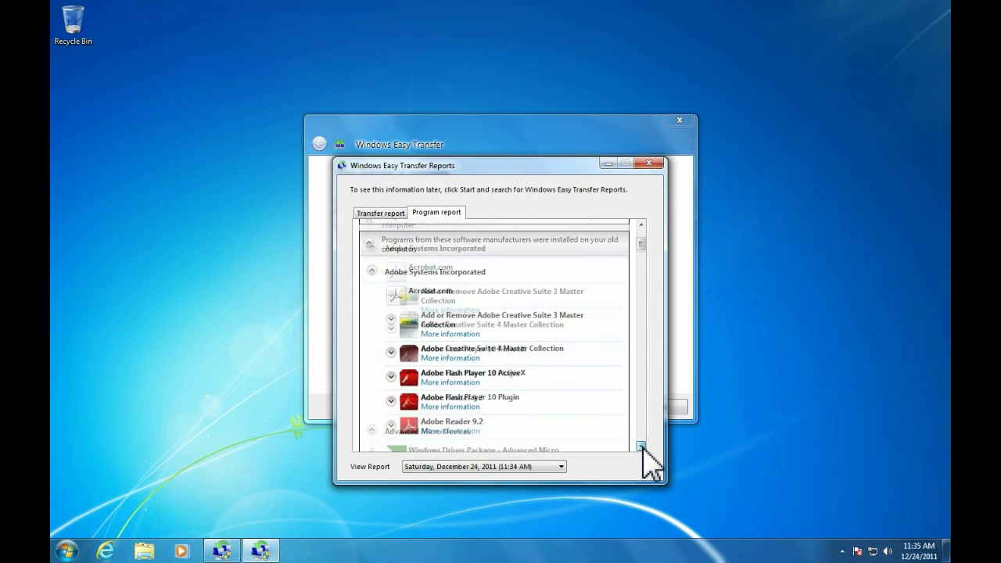
{"action": "left_click_drag", "start_coordinate": [641, 446], "coordinate": [642, 446]}
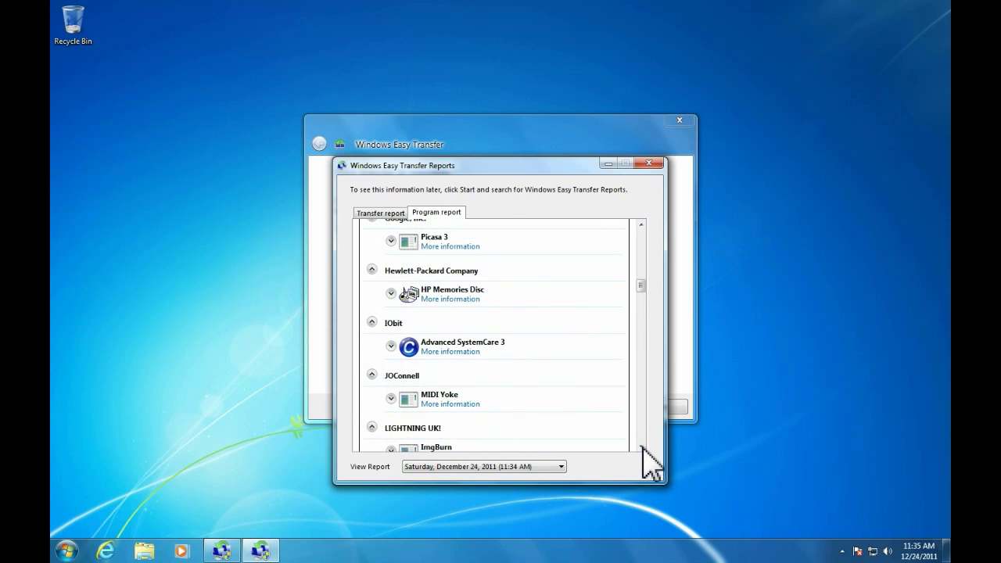
{"action": "left_click", "coordinate": [649, 164]}
{"action": "left_click", "coordinate": [658, 407]}
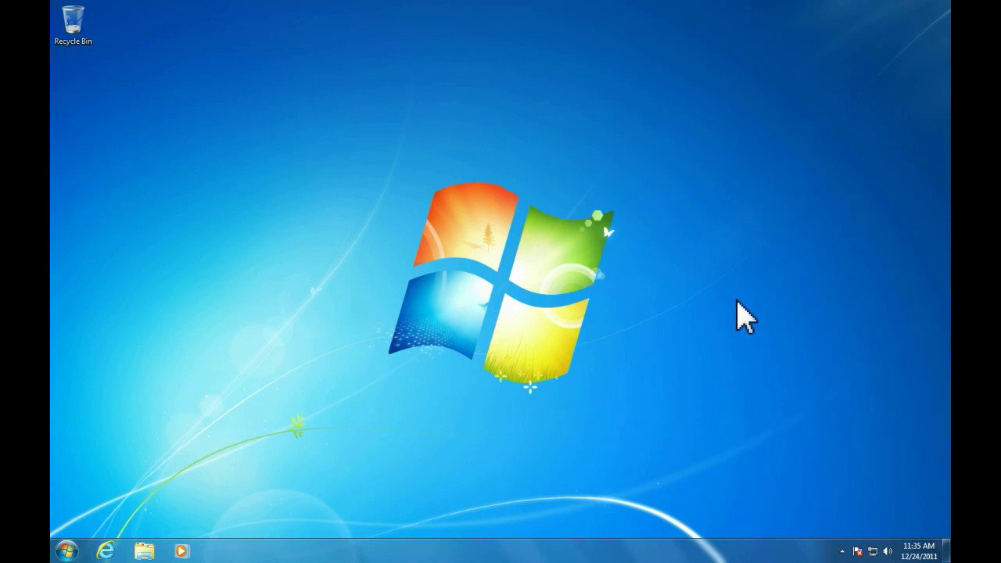